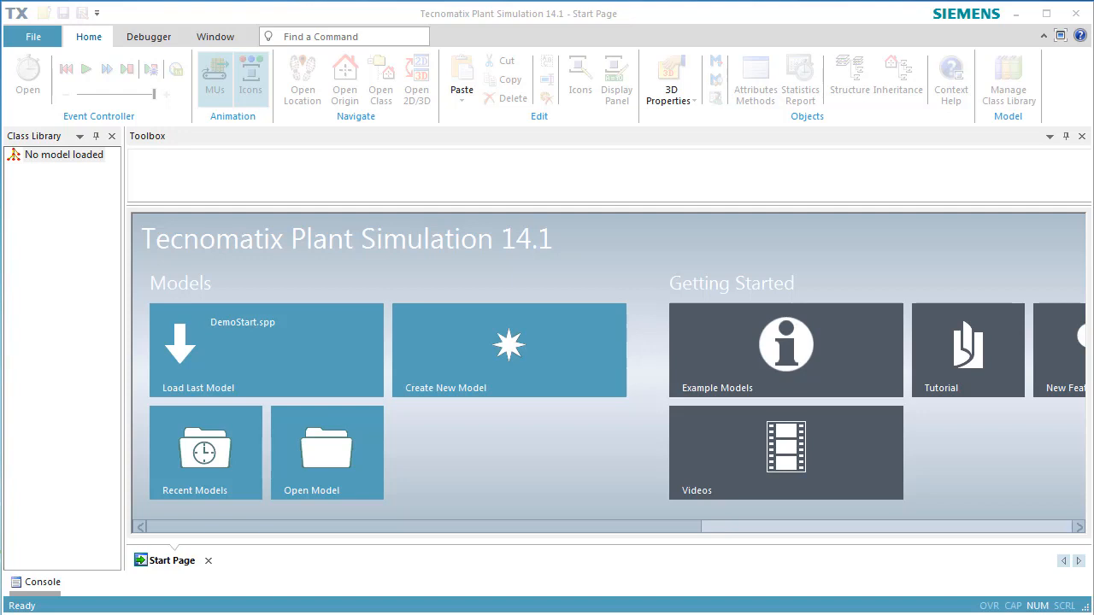
Open the model DemoStart.spp and maximize its 3D frame window.
left_click(325, 369)
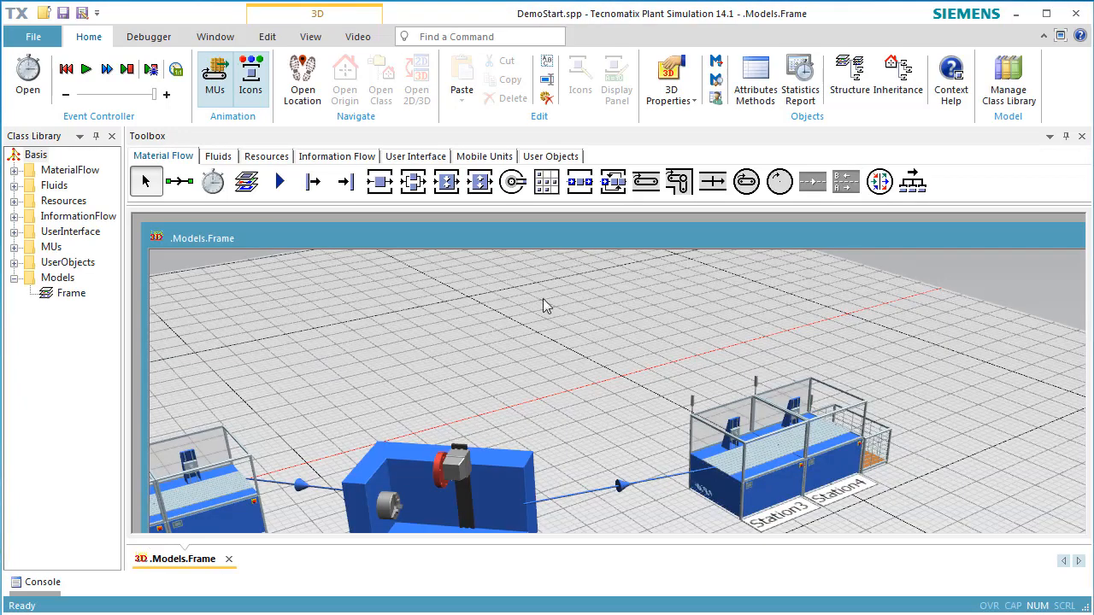
double_click(904, 236)
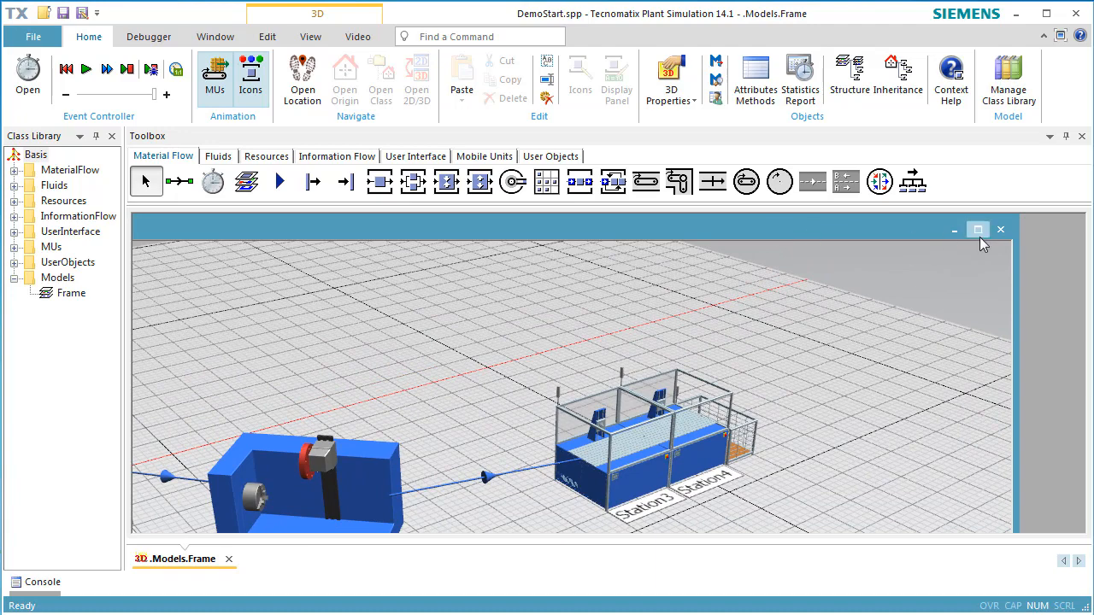
left_click(977, 230)
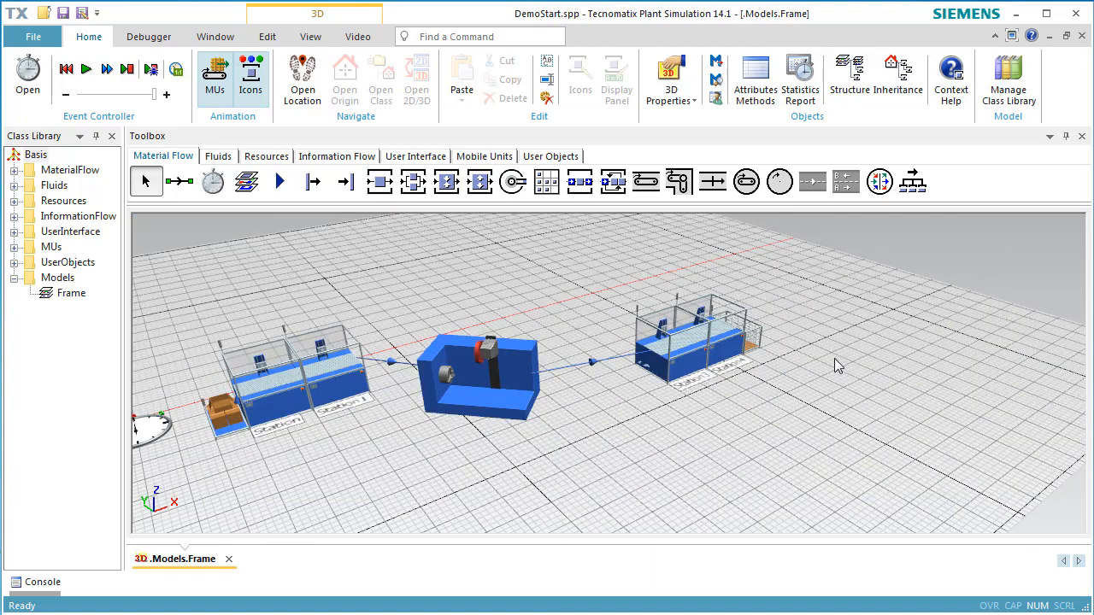
Delete Station2, the machine standing between Station1 and Station3.
left_click(500, 407)
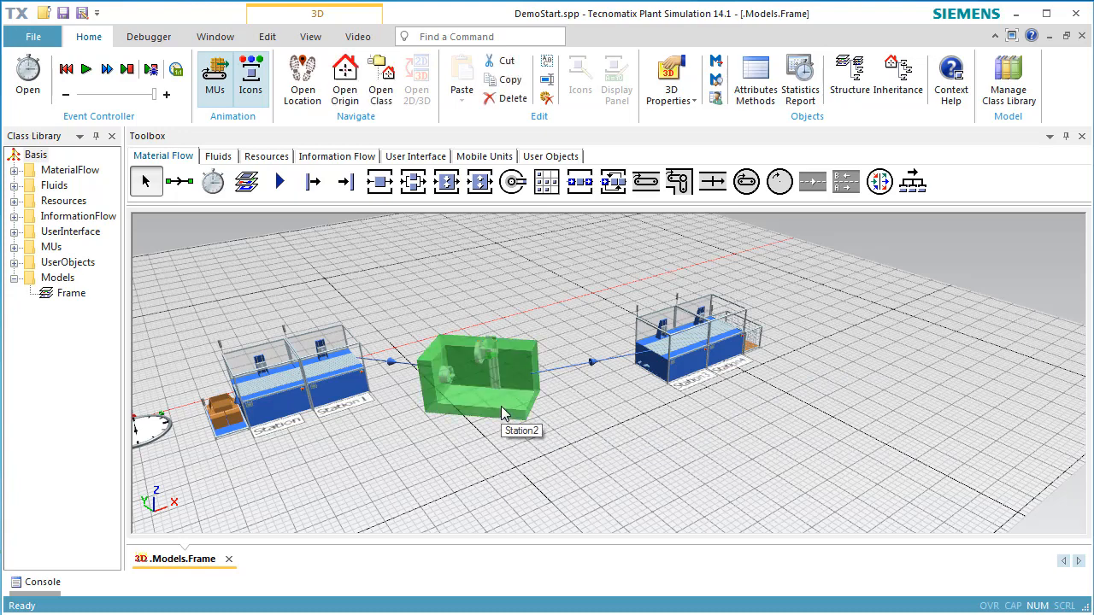
key("Delete")
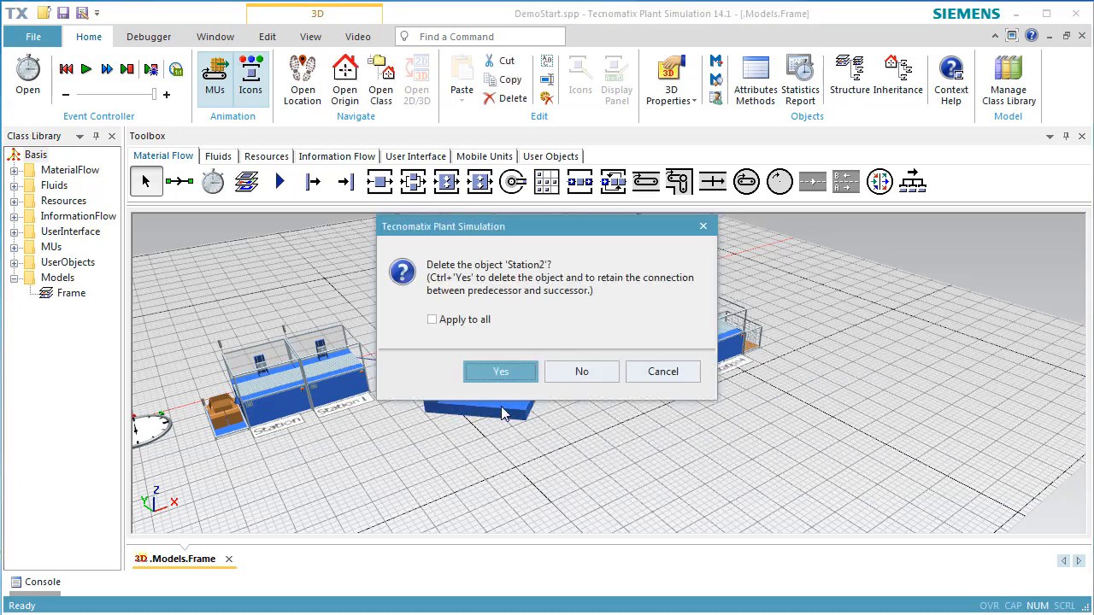
key("Return")
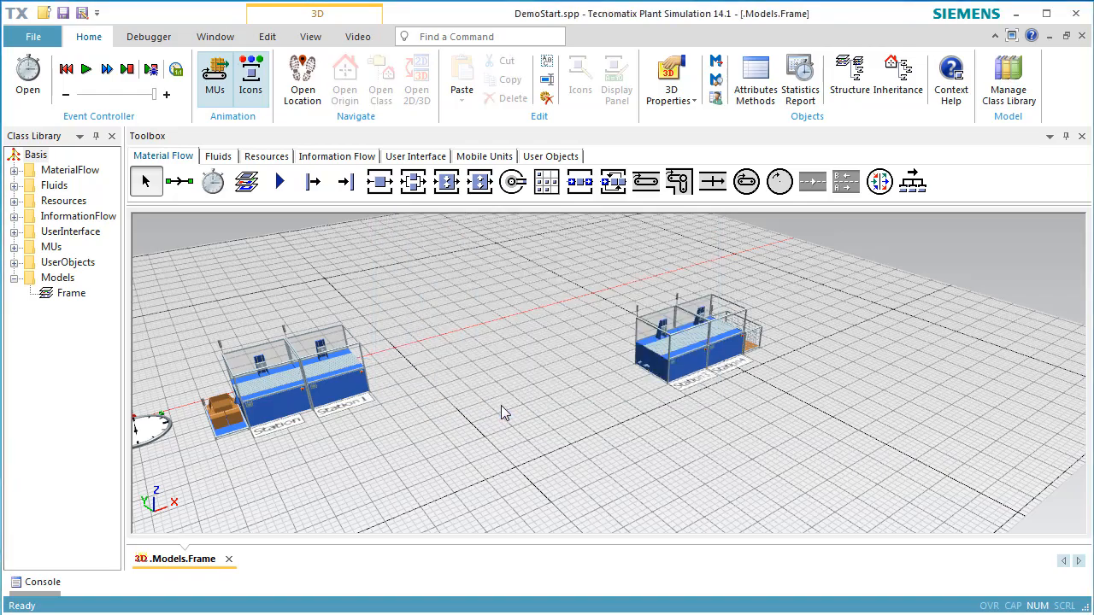
Move the attached group of Station3 and Station4 farther from Station1, near the front corner of the floor grid.
middle_click_drag(623, 432, 570, 489)
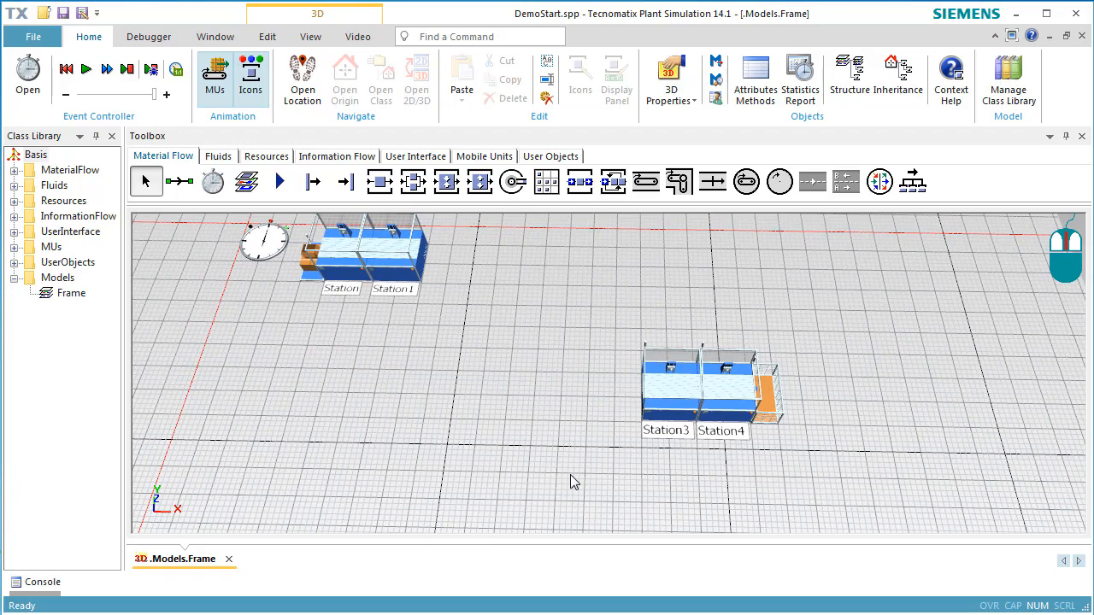
scroll(570, 474, "down", 5)
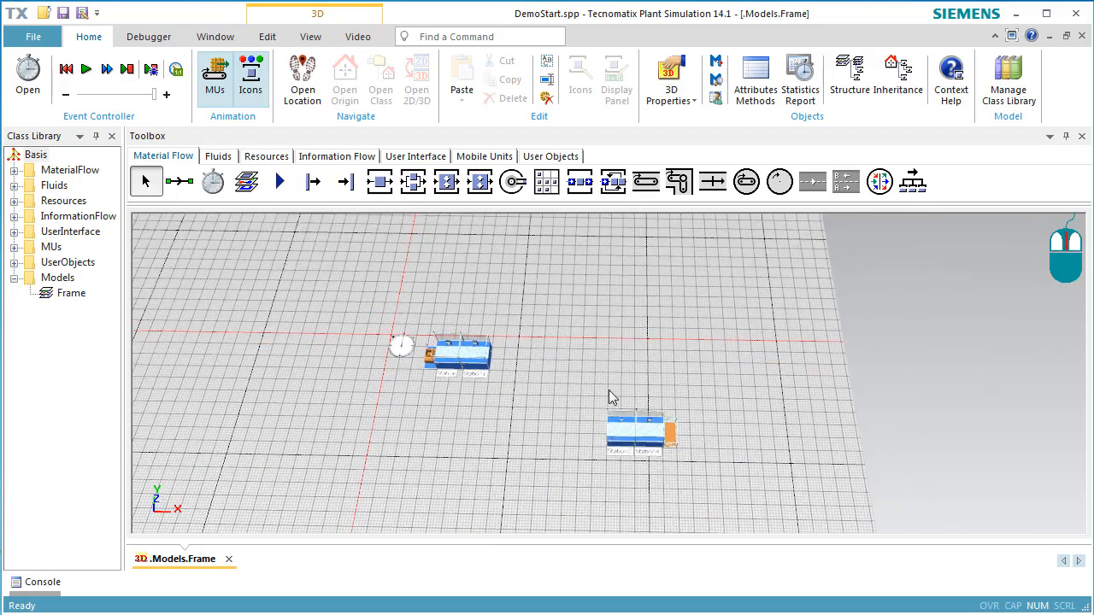
left_click(639, 432)
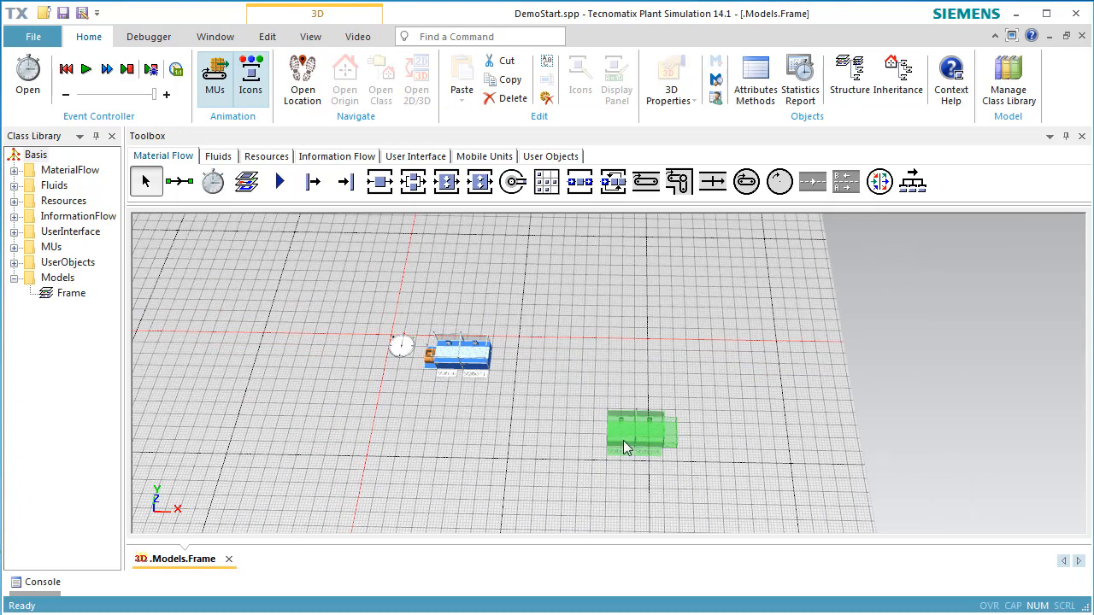
left_click_drag(623, 443, 803, 522)
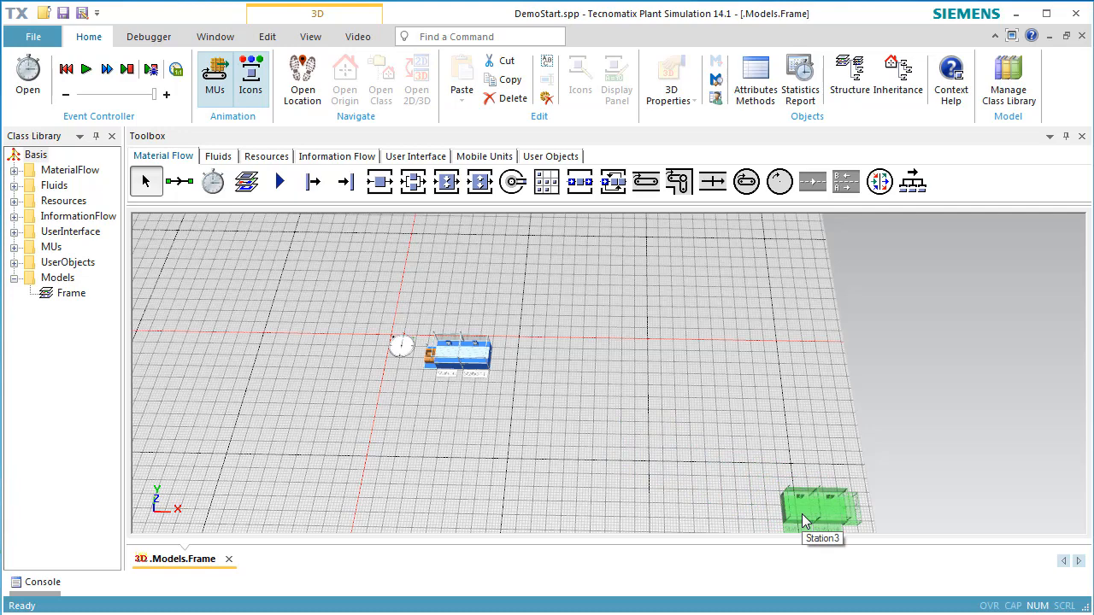
Start a Line conveyor at Station1's exit with a 2 m straight segment and a 90° arc of 2 m radius curving toward the front.
scroll(803, 521, "up", 1)
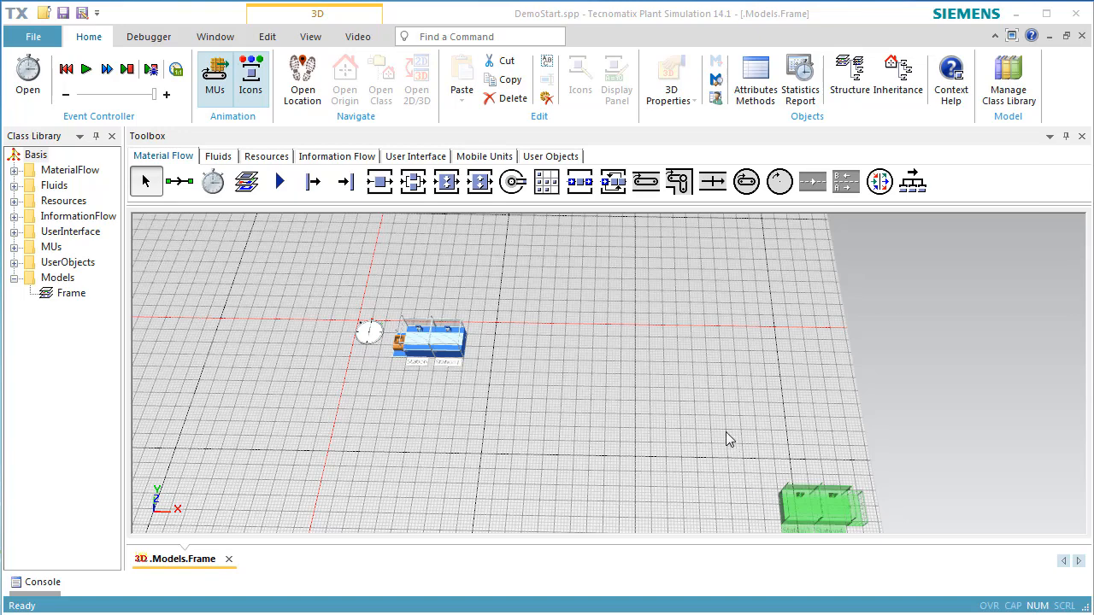
left_click(643, 183)
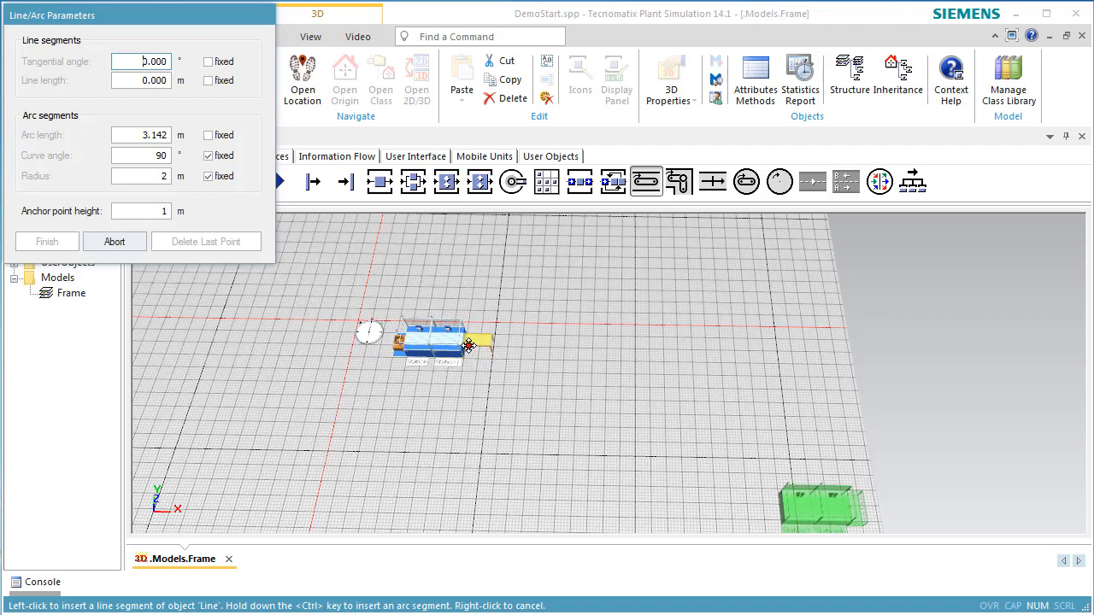
left_click(469, 345)
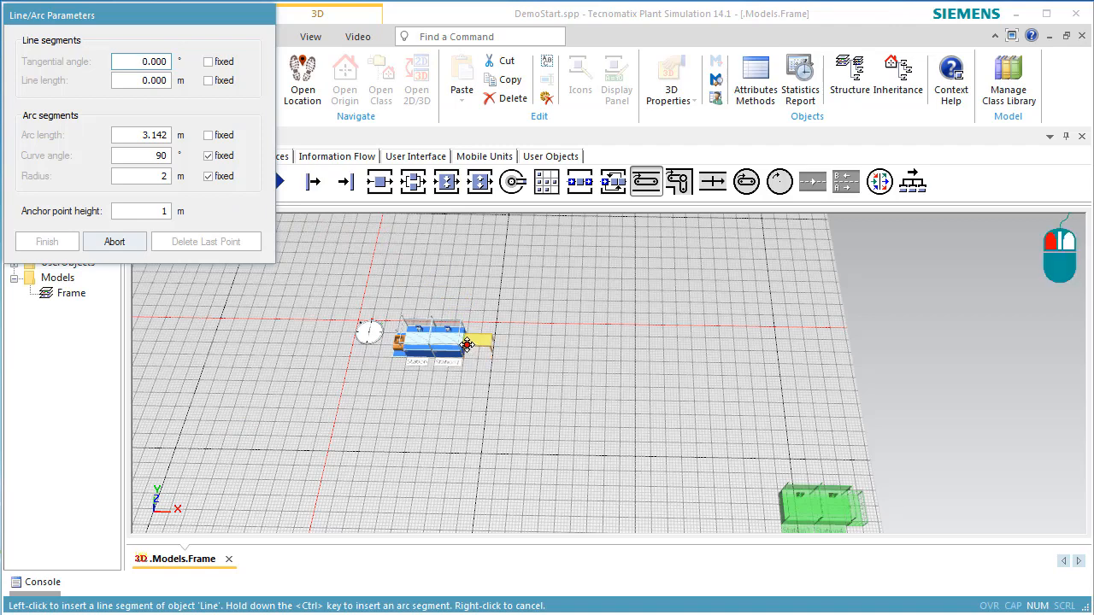
left_click(464, 345)
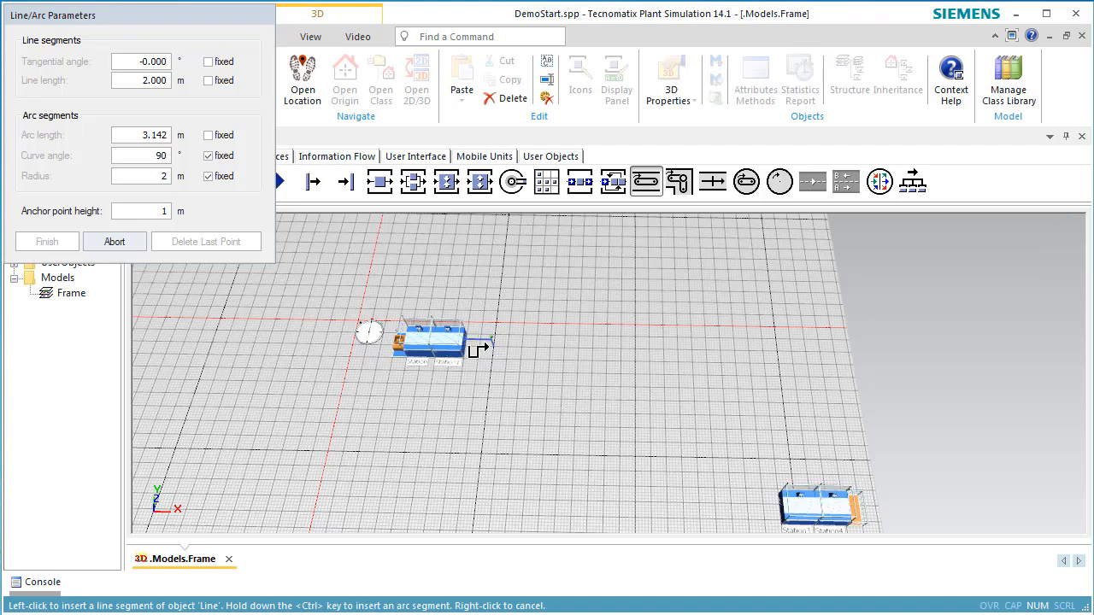
left_click(480, 345)
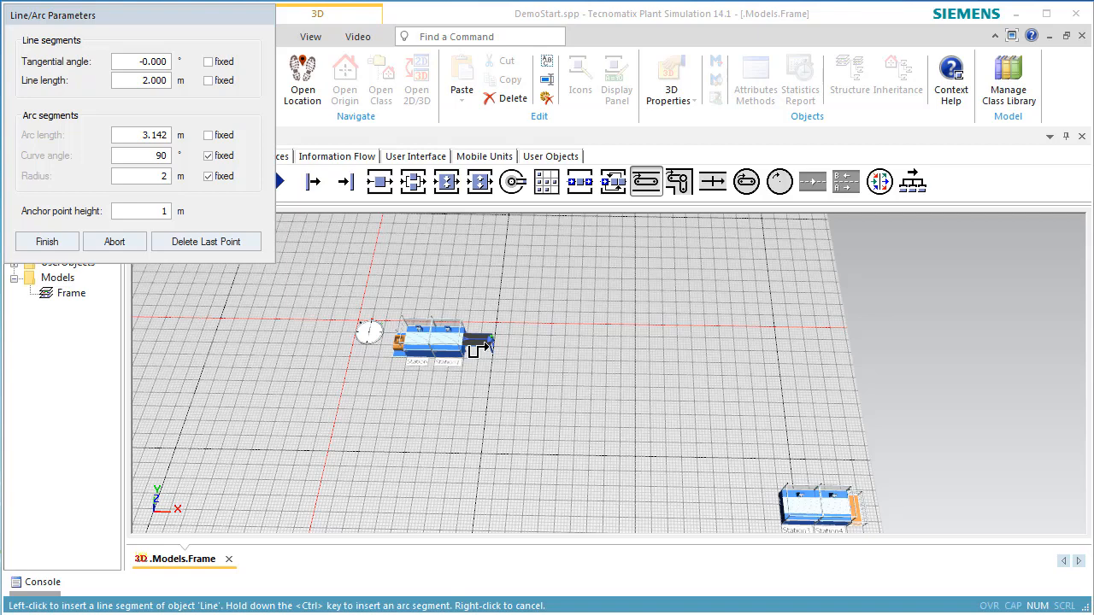
key("ctrl")
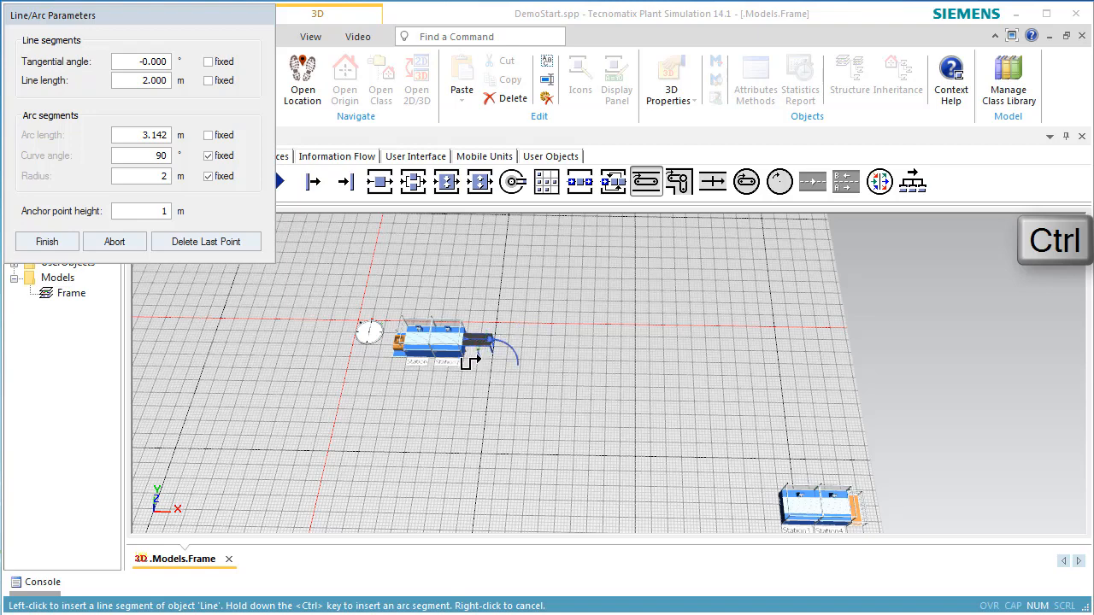
left_click(468, 359, "ctrl")
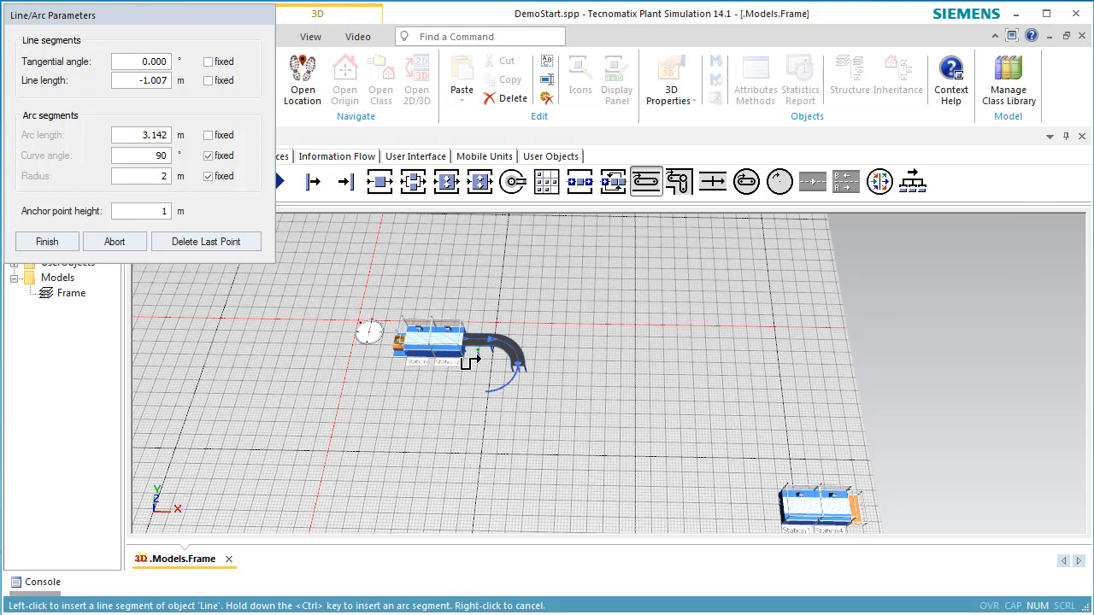
Continue the conveyor with a 2 m straight, an opposite 90° arc of 2 m radius and a 4 m straight, and finish it.
left_click(501, 402)
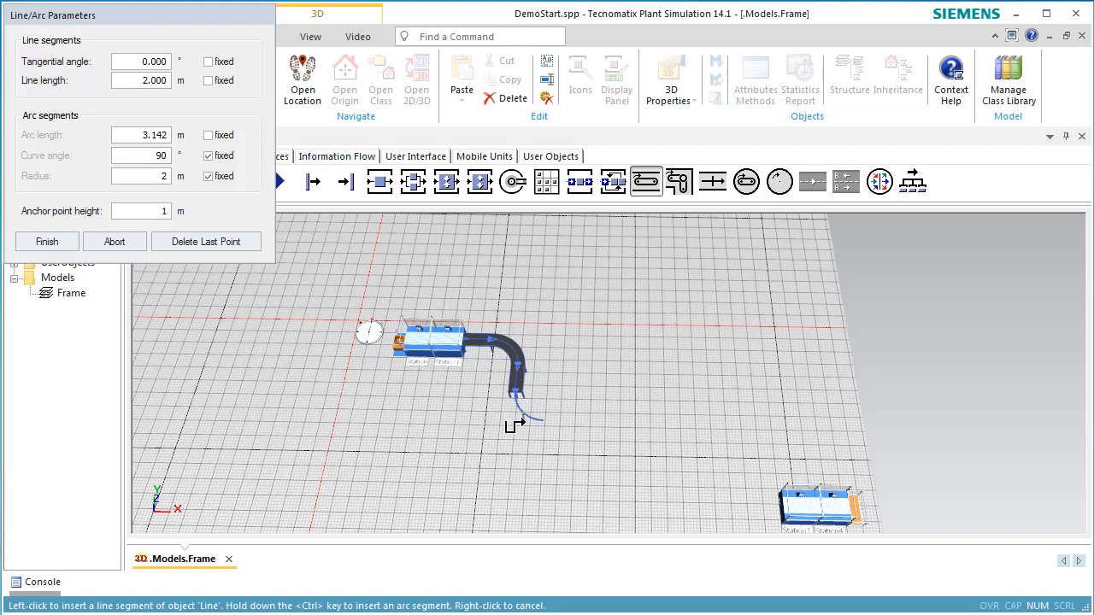
left_click(514, 427, "ctrl")
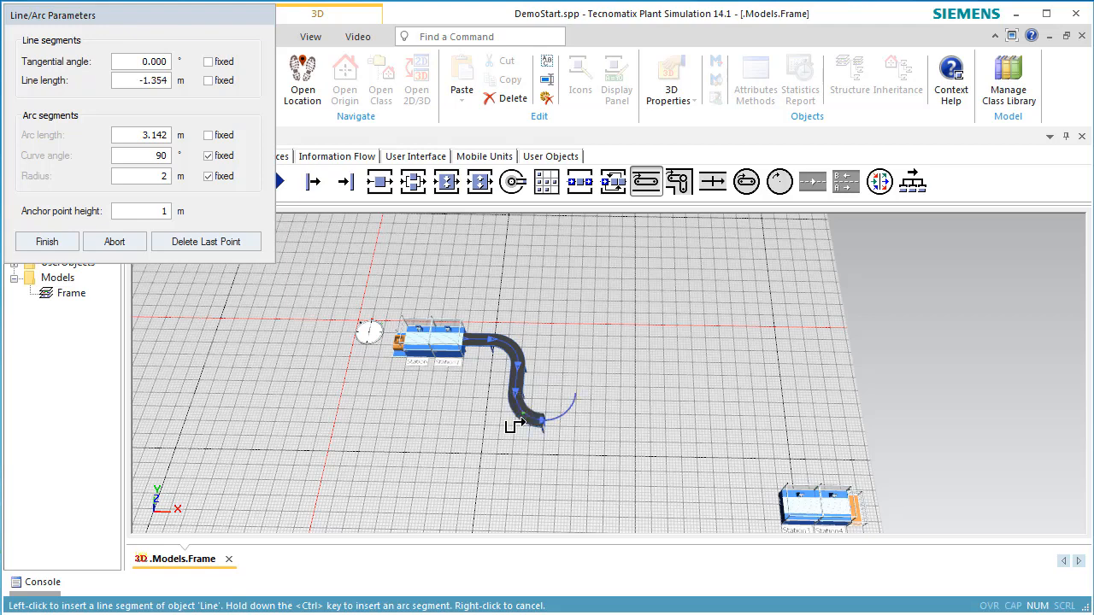
left_click(589, 438)
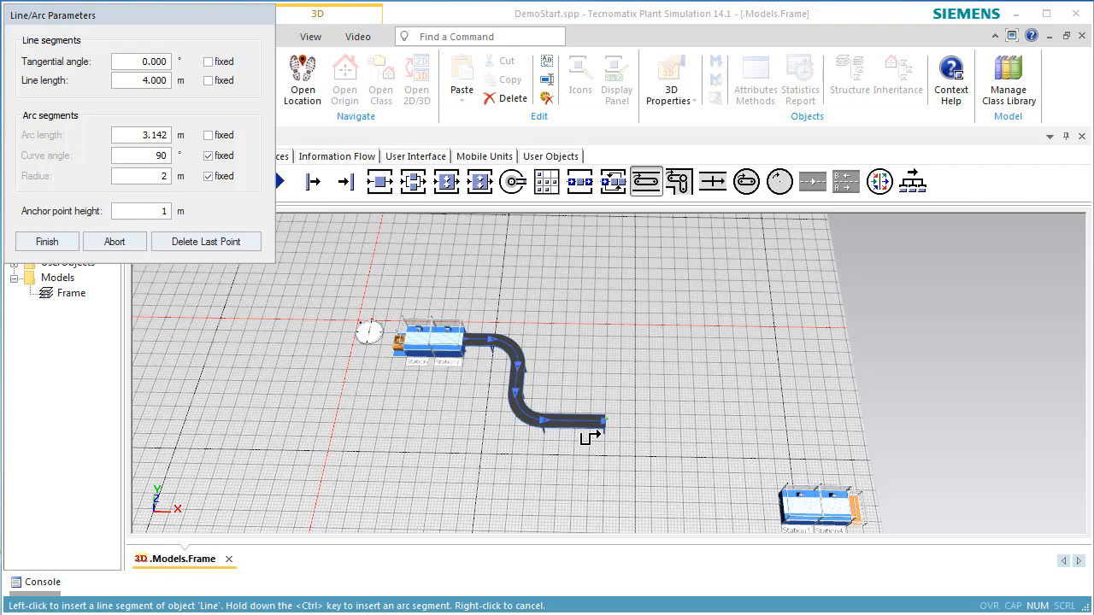
right_click(593, 439)
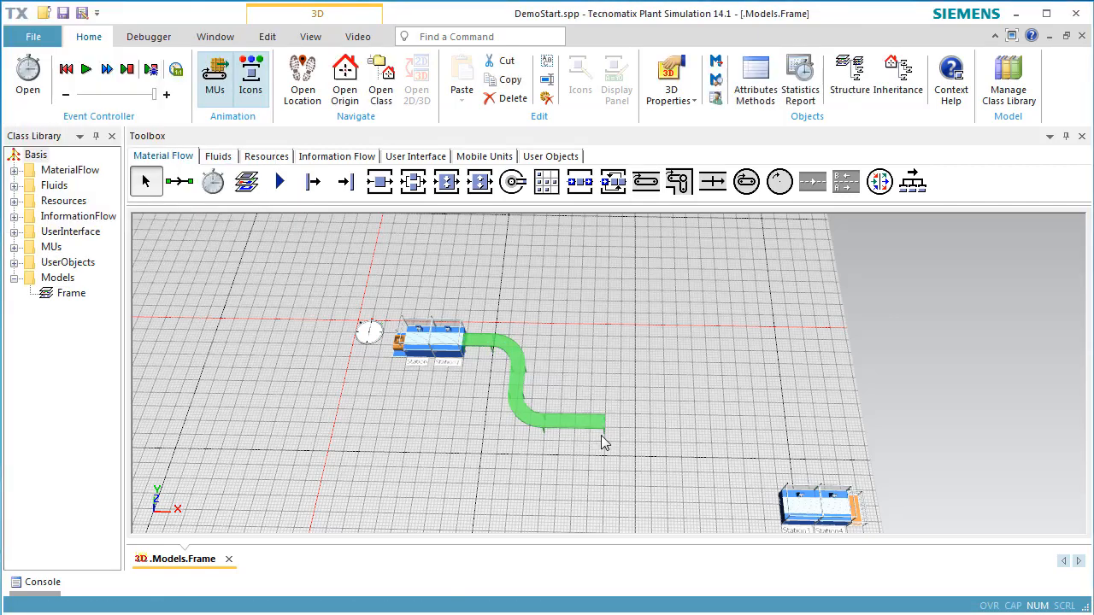
Show the manipulators of the new conveyor line and deselect it.
right_click(551, 429)
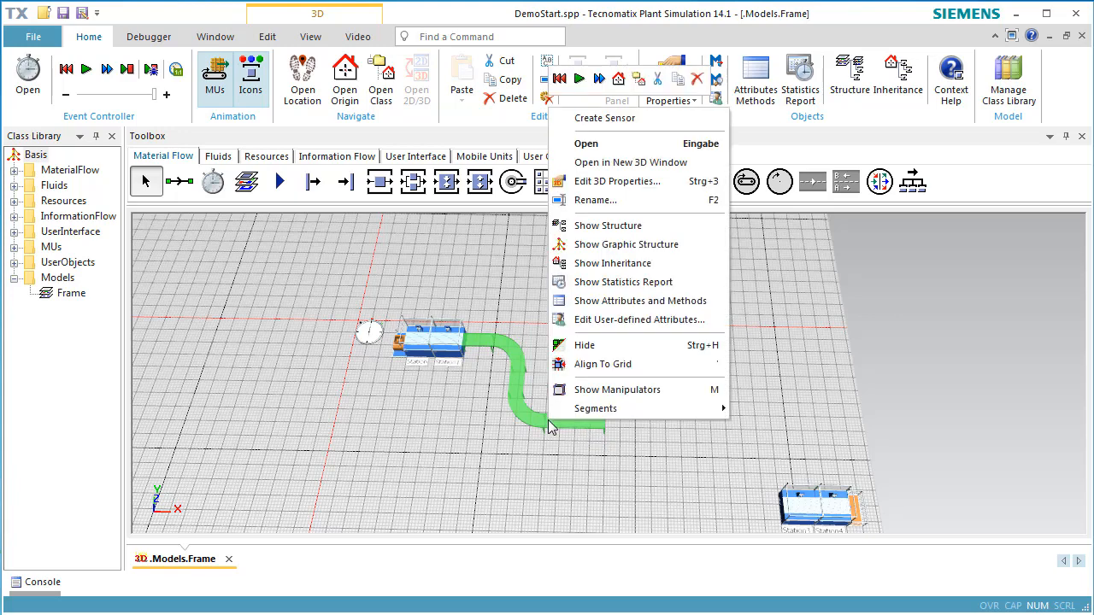
mouse_move(564, 413)
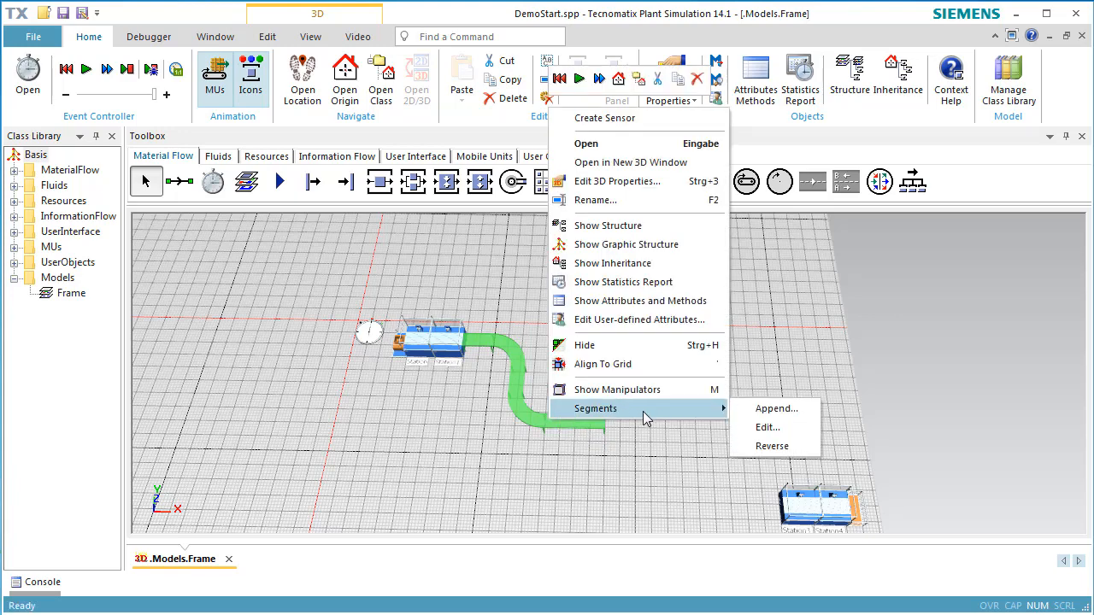
left_click(716, 391)
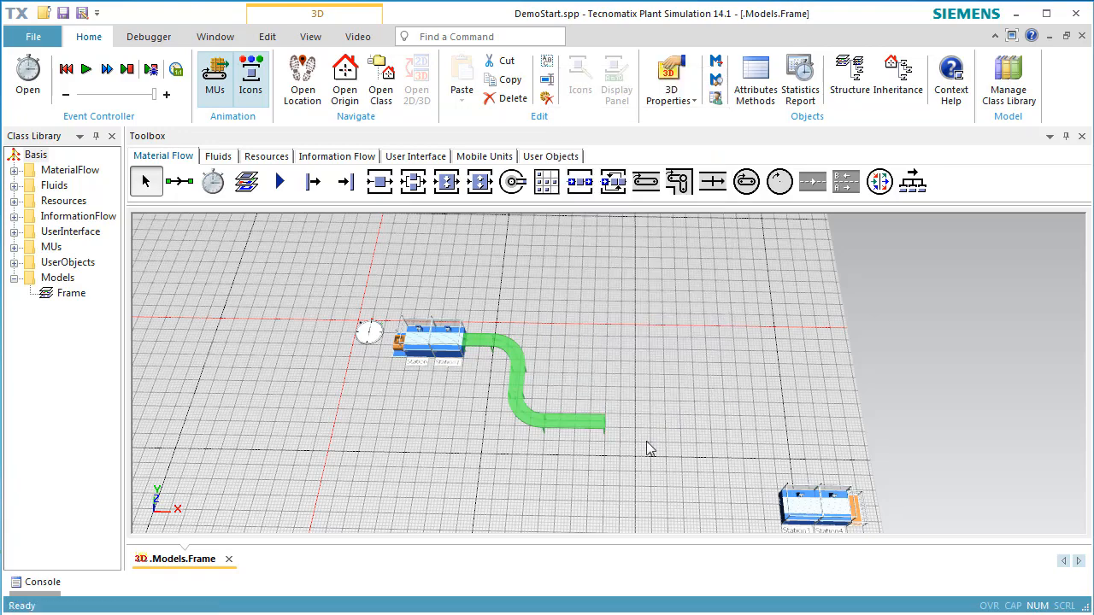
scroll(562, 444, "up", 2)
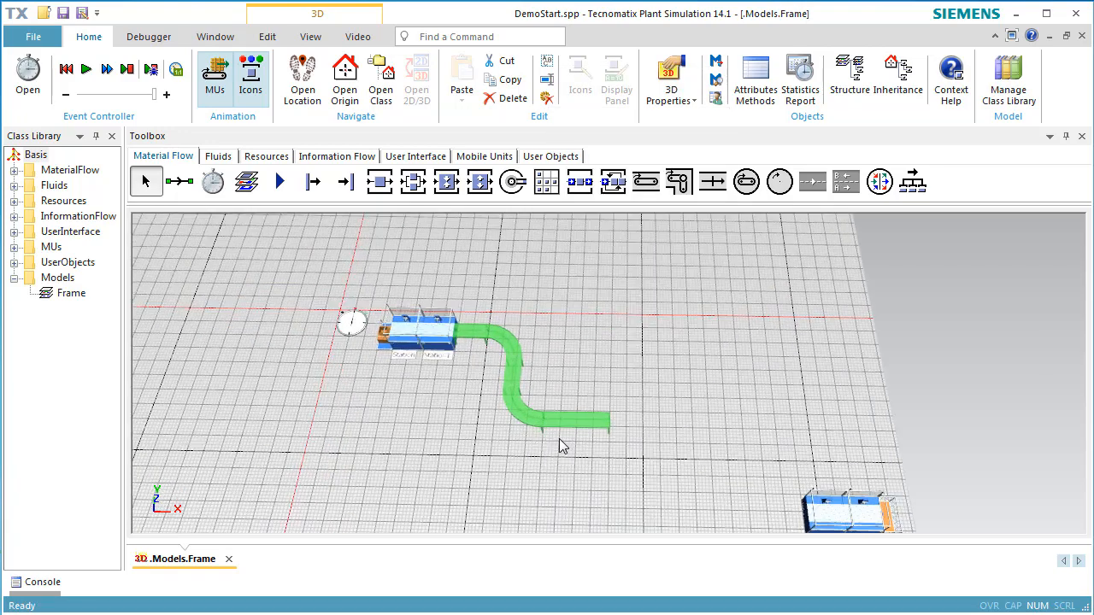
scroll(561, 445, "up", 5)
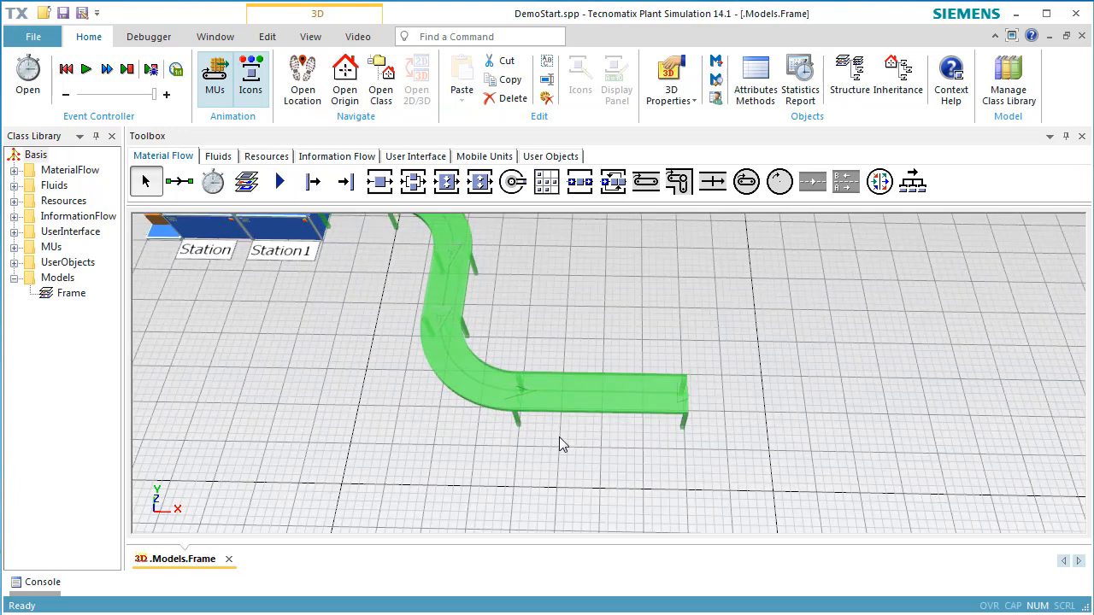
left_click(560, 438)
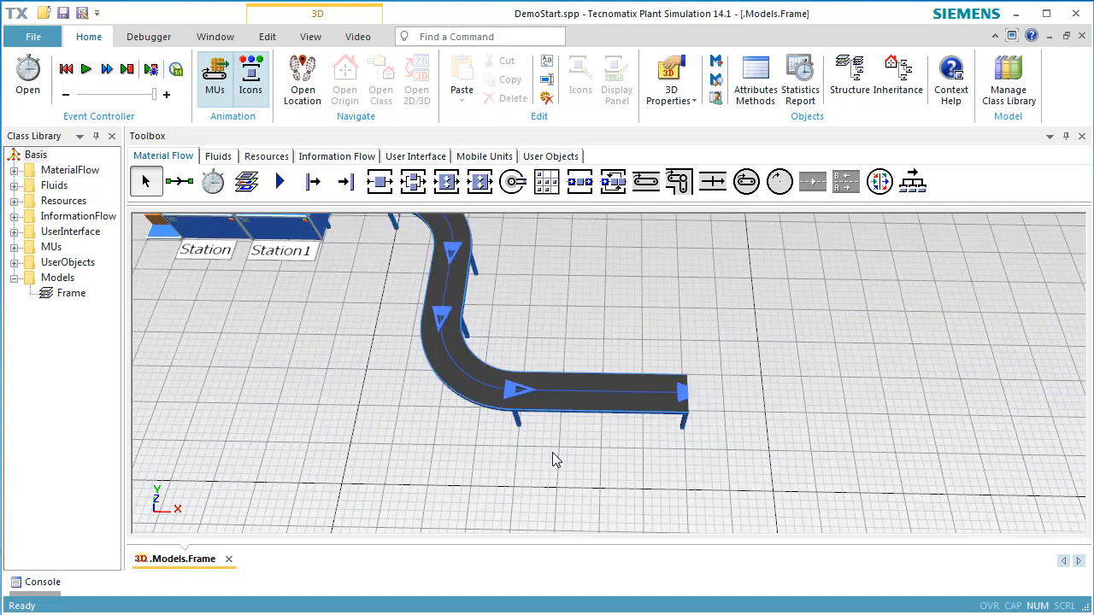
Reshape the conveyor by its anchor points, extending its end to Station3 and shifting the middle run so the first straight is about 7 m.
left_click(509, 395)
left_click_drag(509, 395, 538, 431)
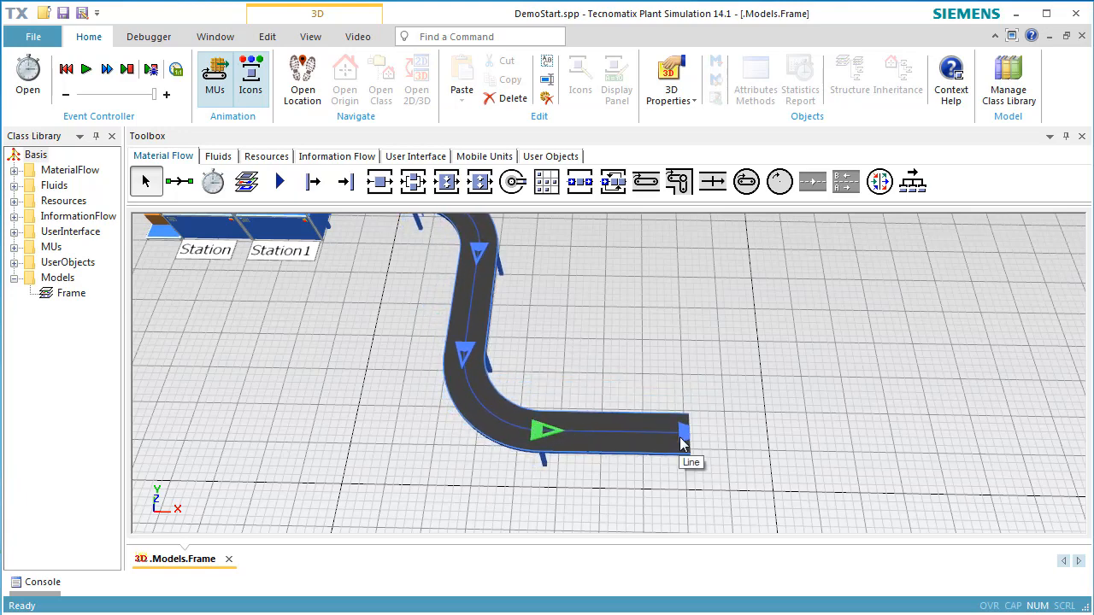
scroll(683, 441, "down", 6)
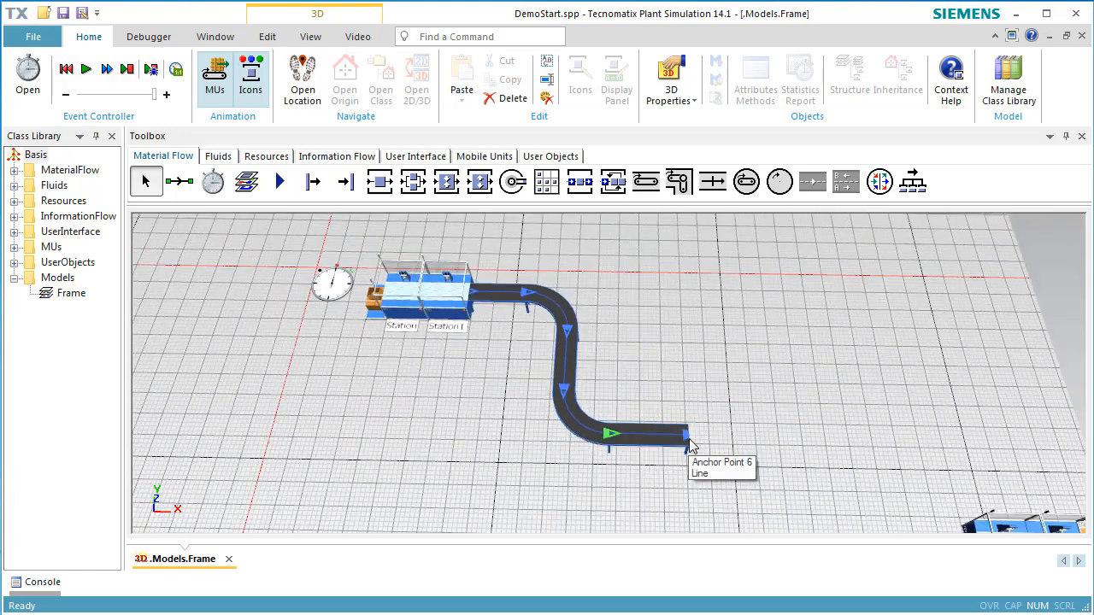
mouse_move(690, 444)
left_mouse_down()
mouse_move(846, 514)
mouse_move(921, 529)
left_mouse_up()
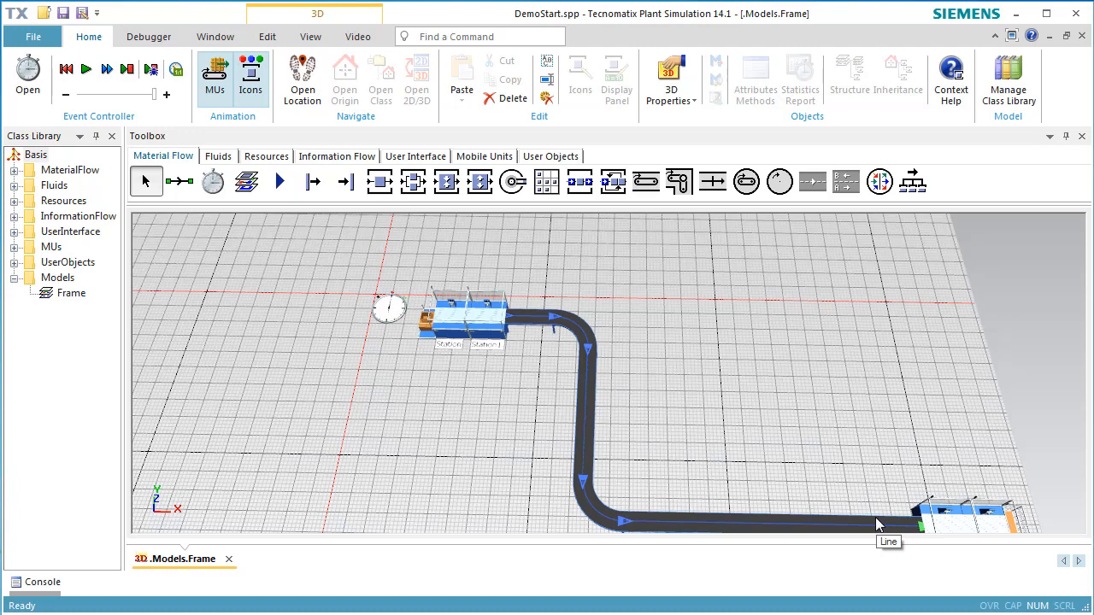
left_click(582, 479)
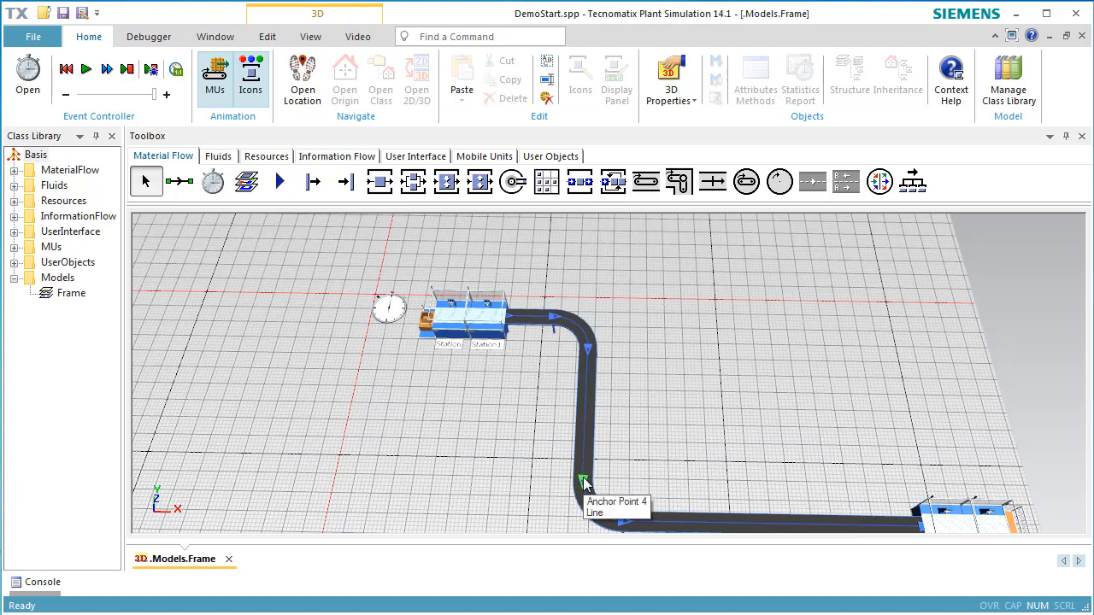
left_click_drag(583, 480, 671, 480)
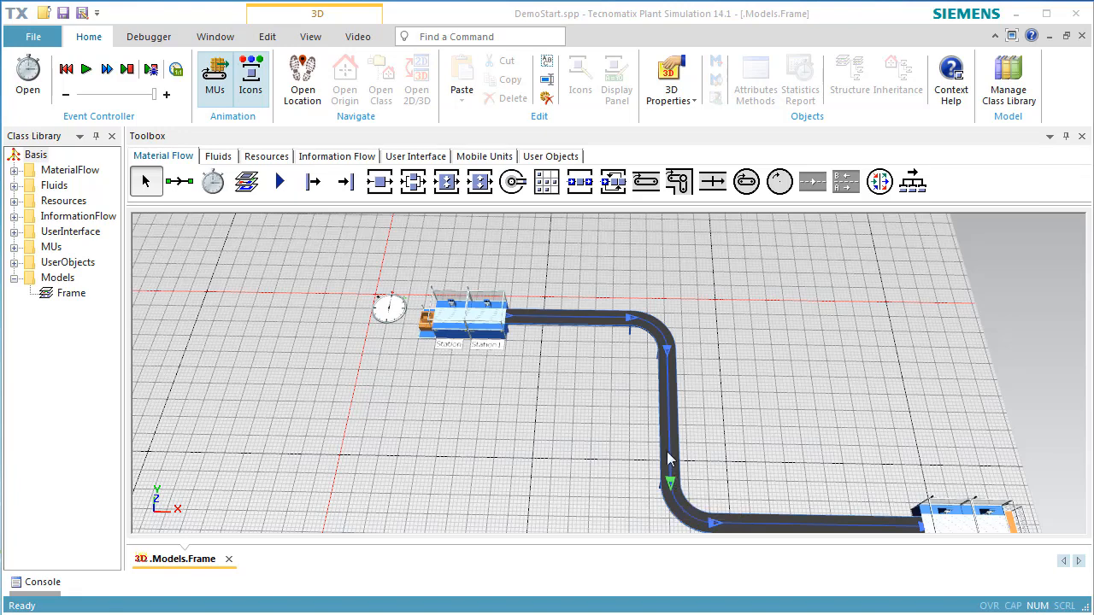
Review the lengths, curve angles and radii in the conveyor's segments table, close it and deselect the conveyor.
right_click(669, 446)
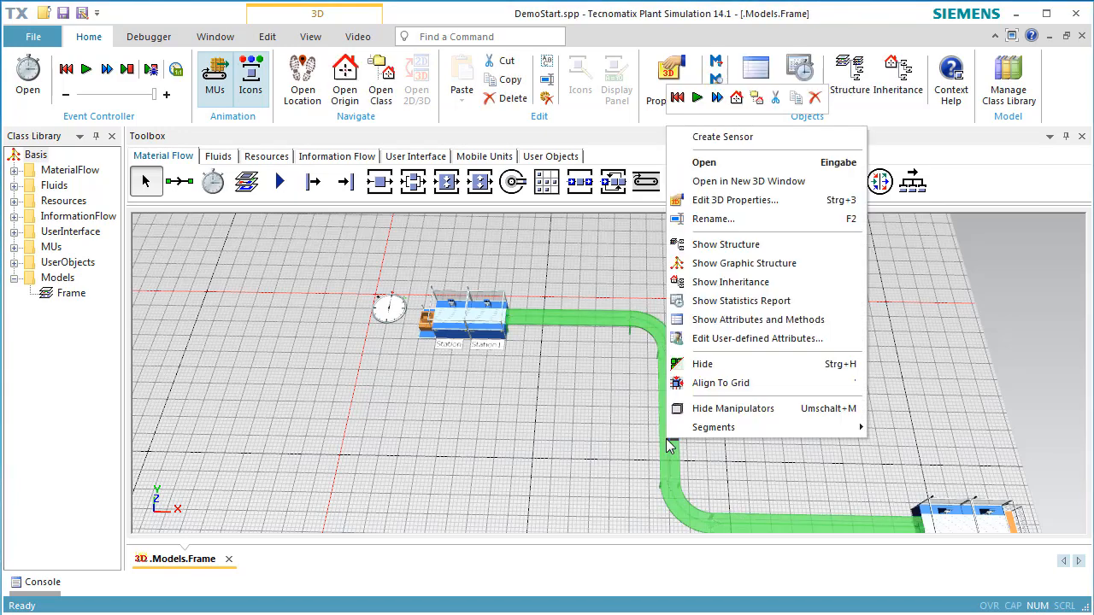
mouse_move(728, 429)
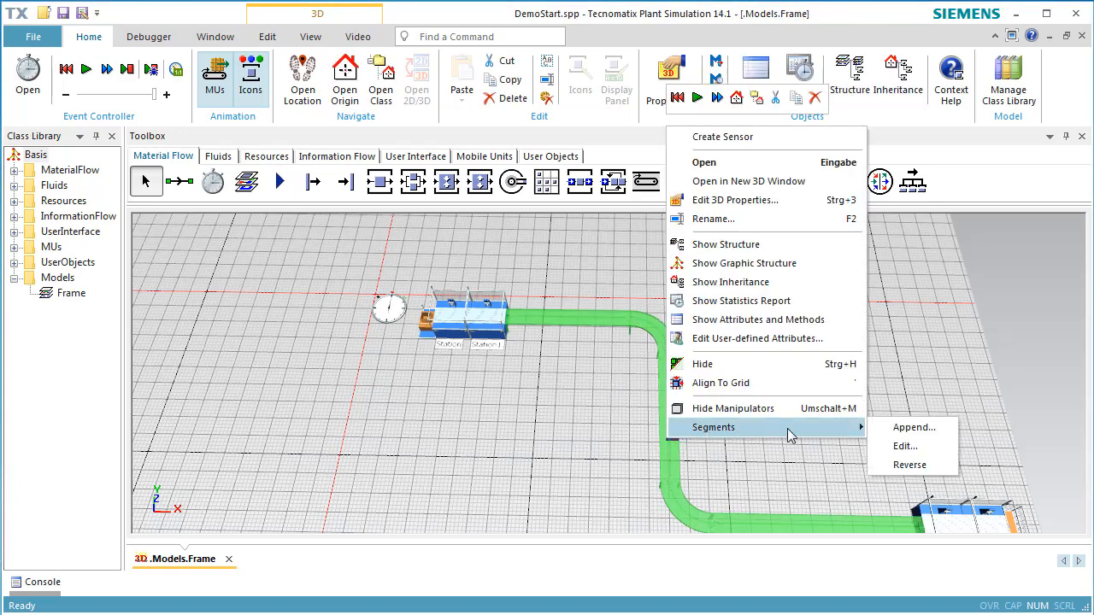
left_click(894, 450)
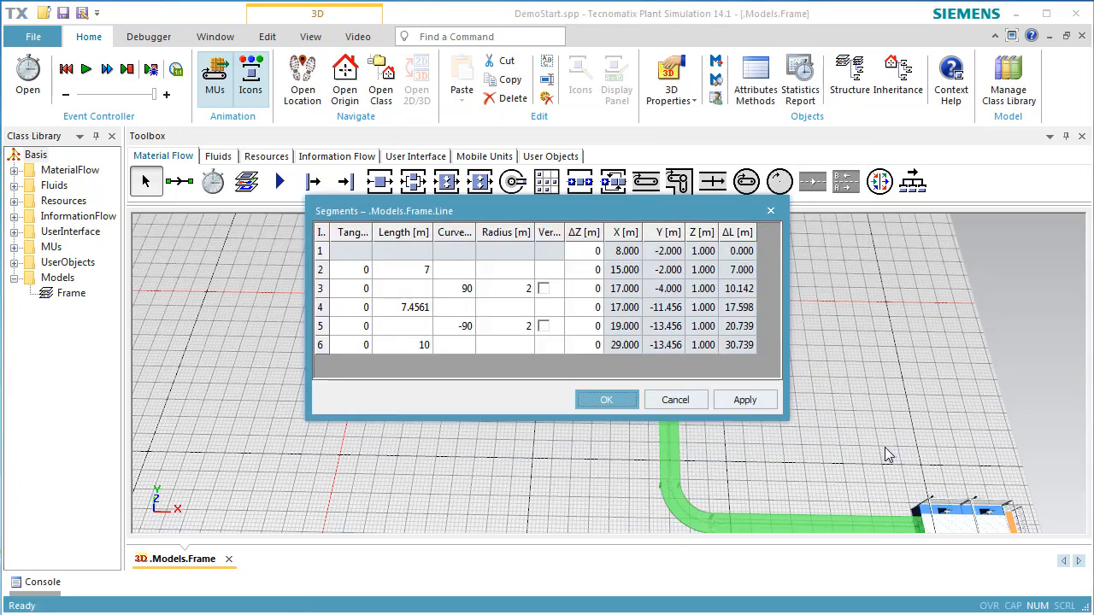
left_click(606, 400)
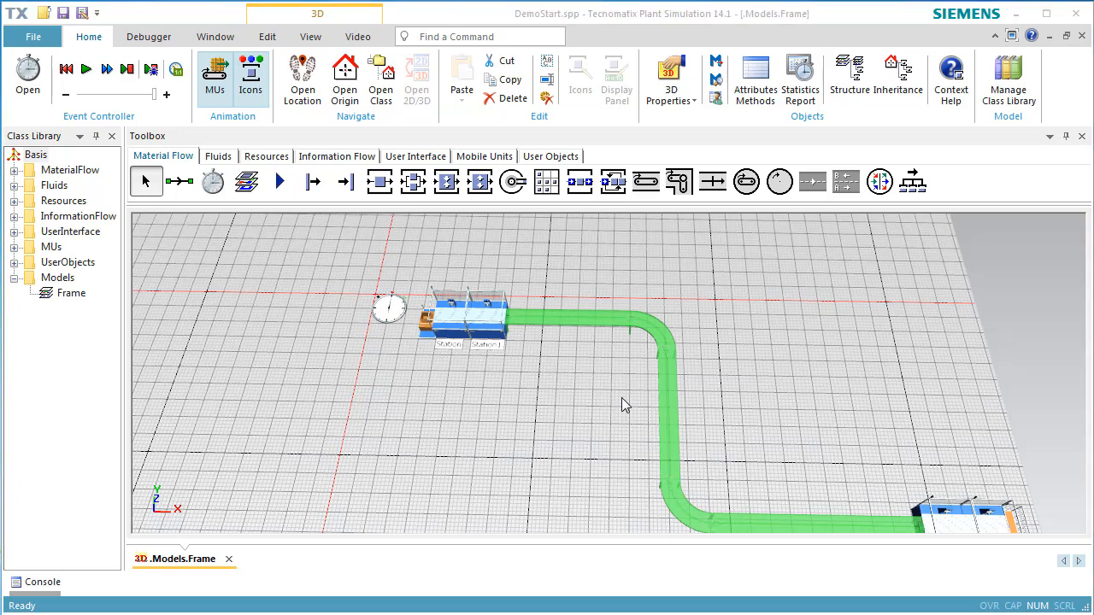
left_click(621, 397)
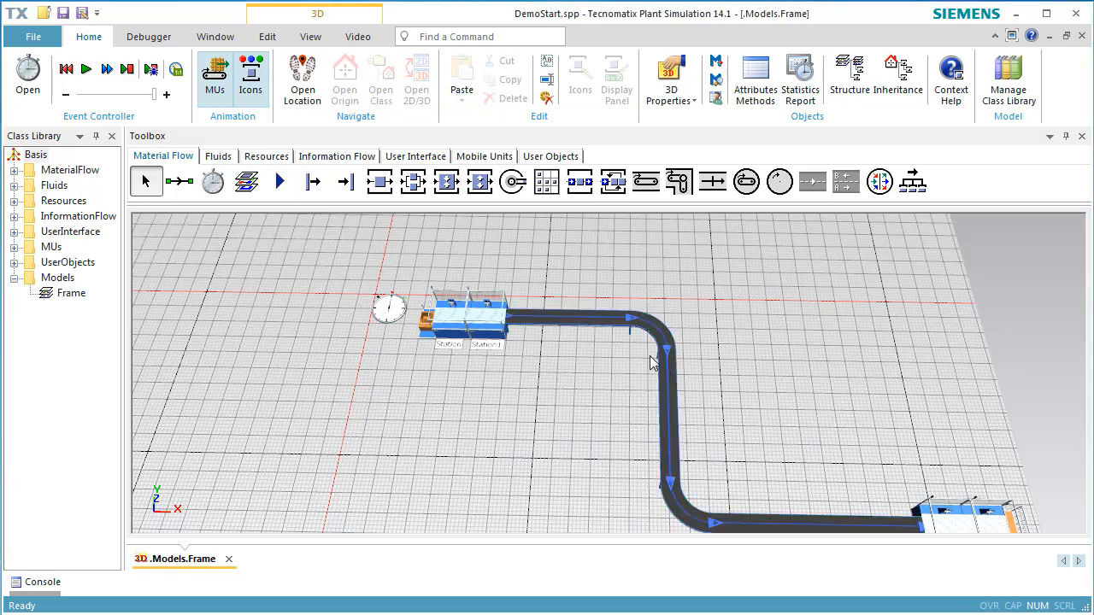
Select the conveyor's anchor points 2 to 5 and raise them together so the line climbs from Station1 and descends to Station3.
left_click(629, 321)
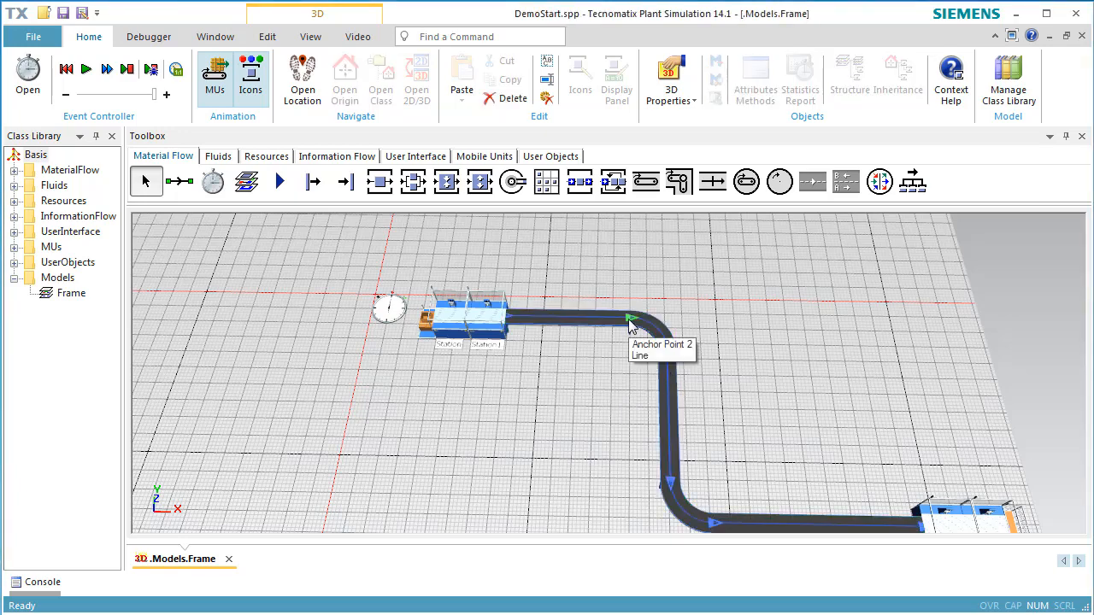
left_click(668, 354)
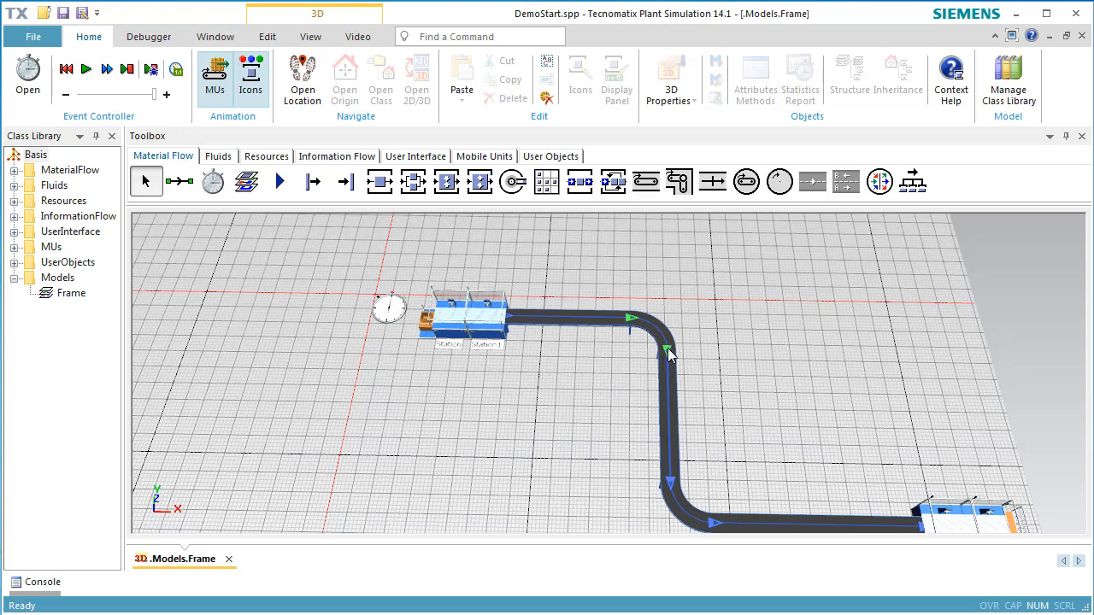
left_click(670, 484)
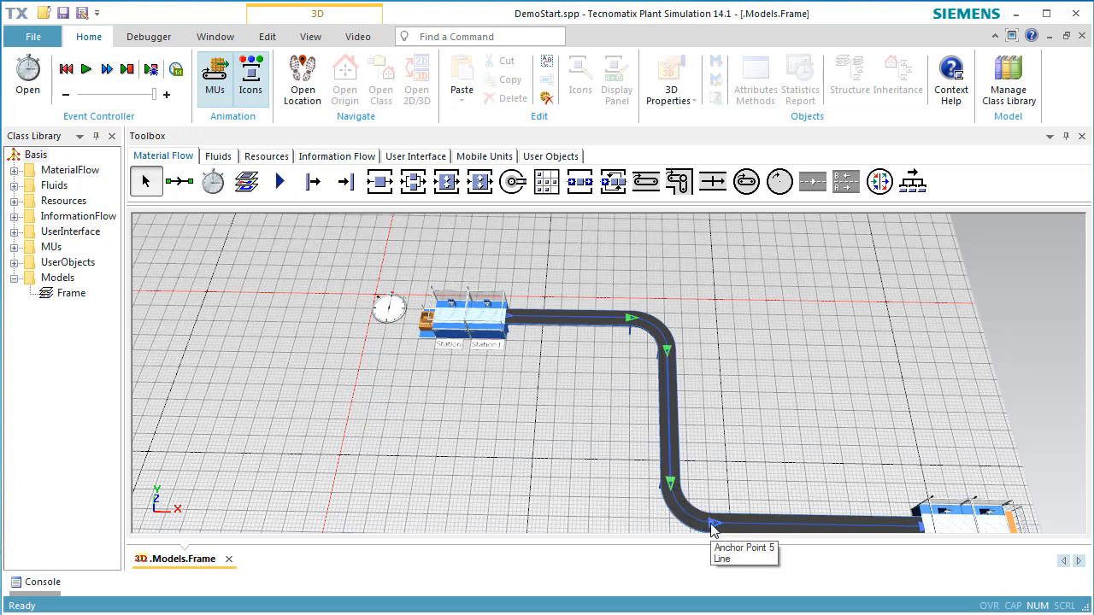
left_click(714, 525)
key("ctrl+Up")
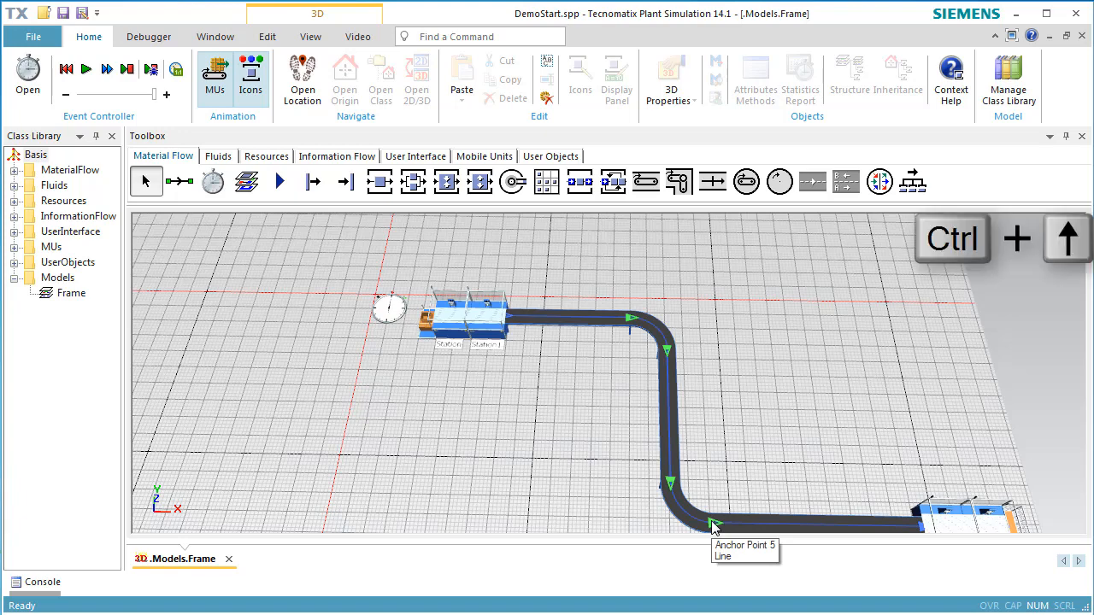
key("ctrl+Up")
key("ctrl+Up")
key("ctrl+Up")
key("ctrl+Up")
key("ctrl+Up")
key("ctrl+Up")
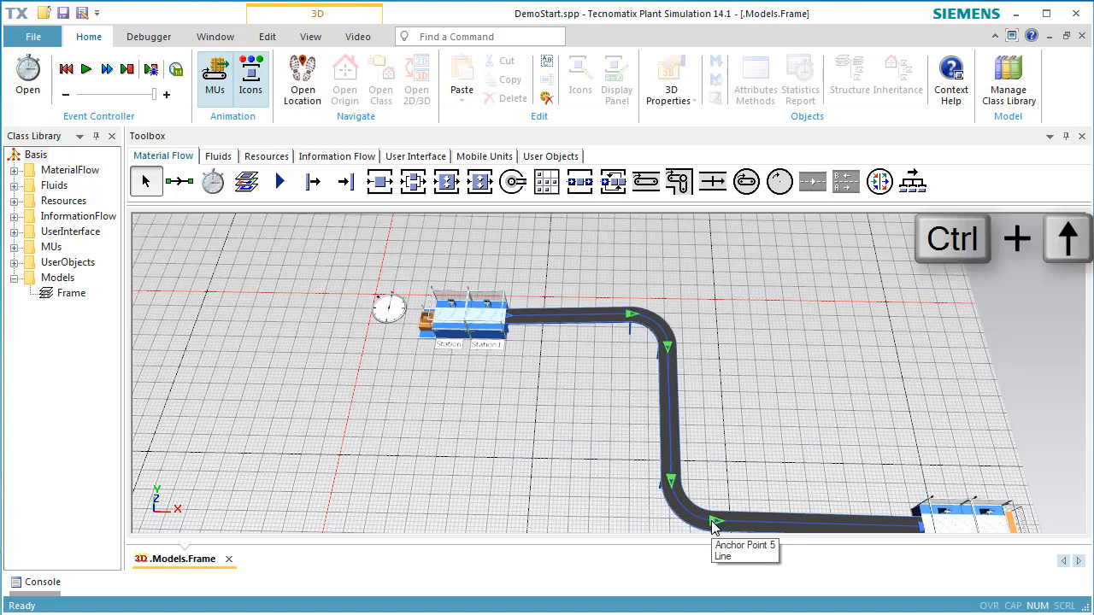
key("ctrl+Up")
key("ctrl+Up")
key("ctrl+Up")
key("ctrl+Up")
key("ctrl+Up")
key("ctrl+Up")
key("ctrl+Up")
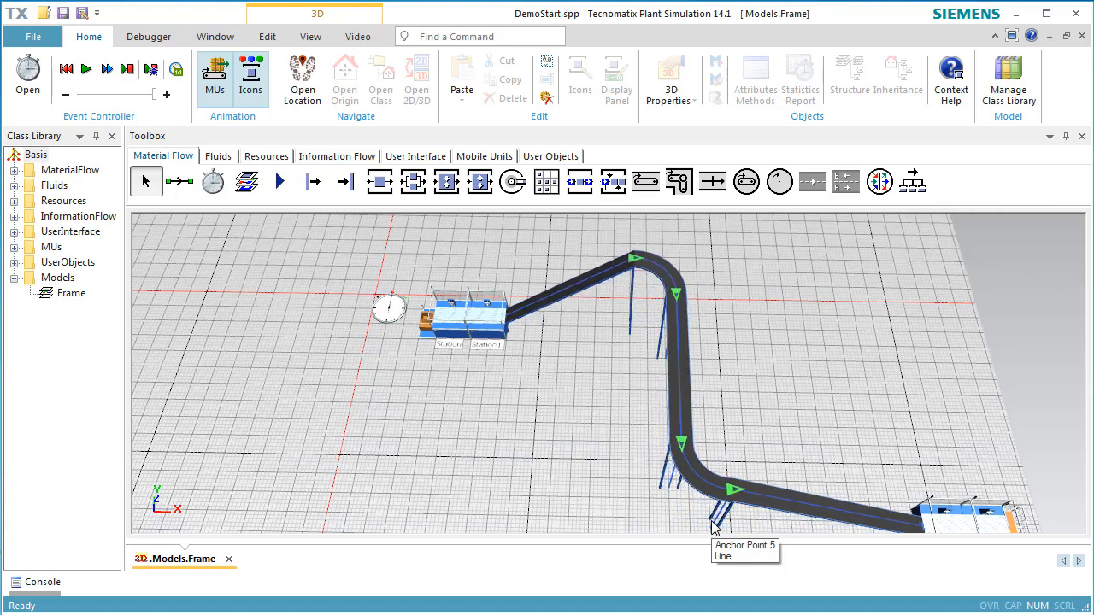
Enable real-time speed x 10 in the EventController, then reset and start the simulation with the conveyor in view.
middle_click_drag(676, 525, 711, 498)
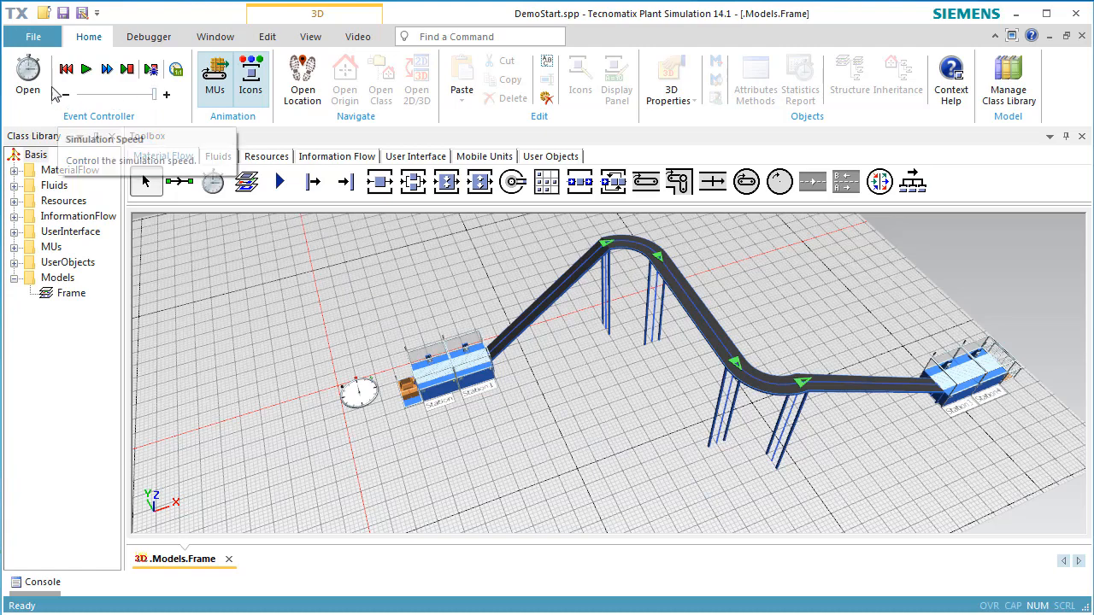
left_click(27, 73)
left_click(513, 358)
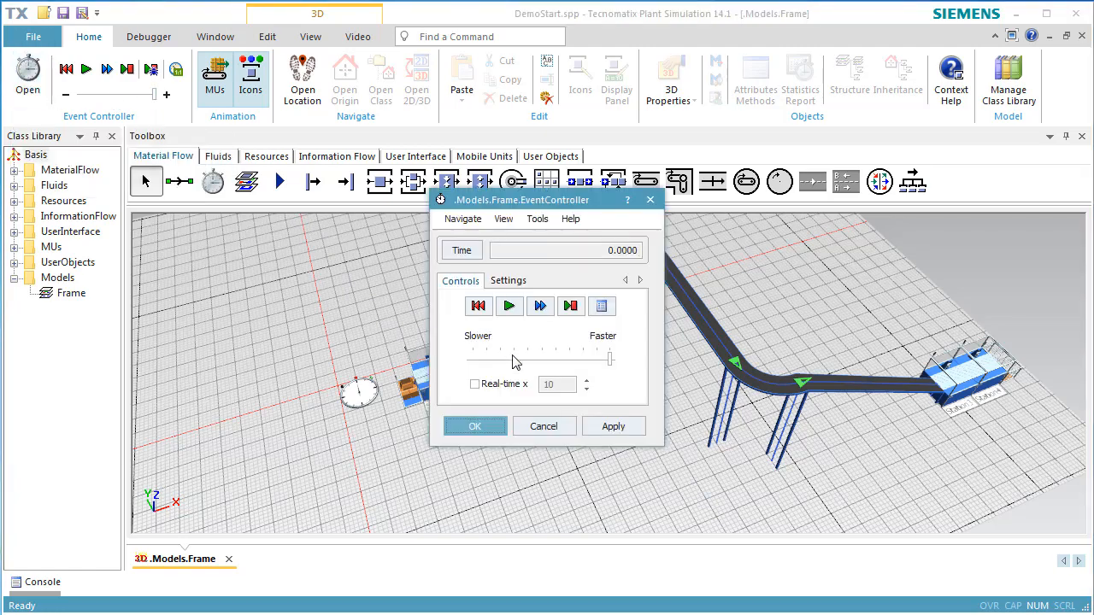
left_click(515, 385)
left_click_drag(568, 209, 290, 264)
left_click(197, 363)
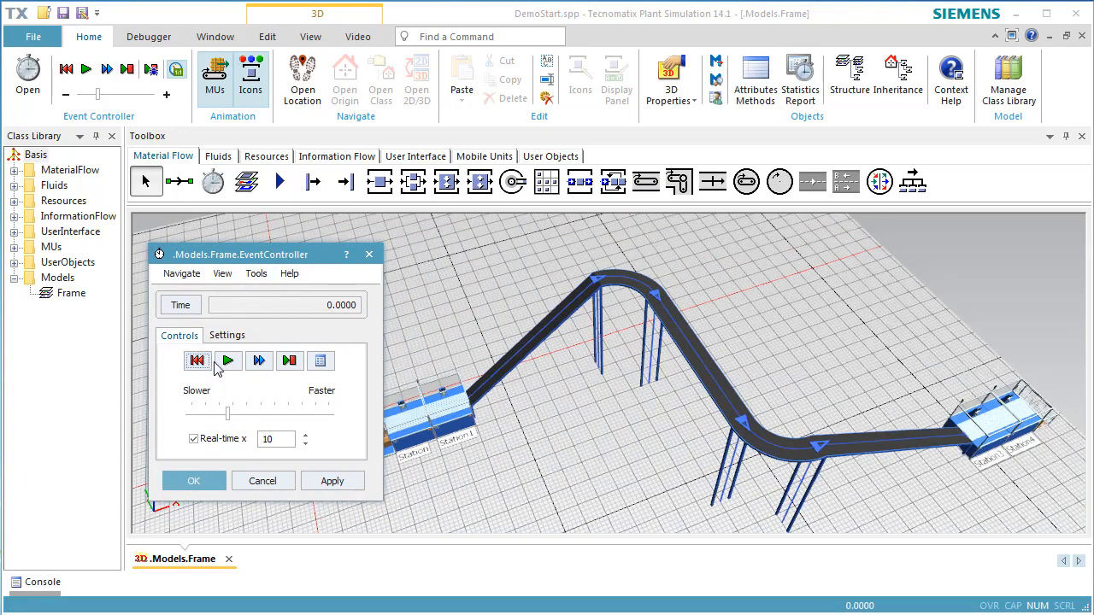
left_click(227, 361)
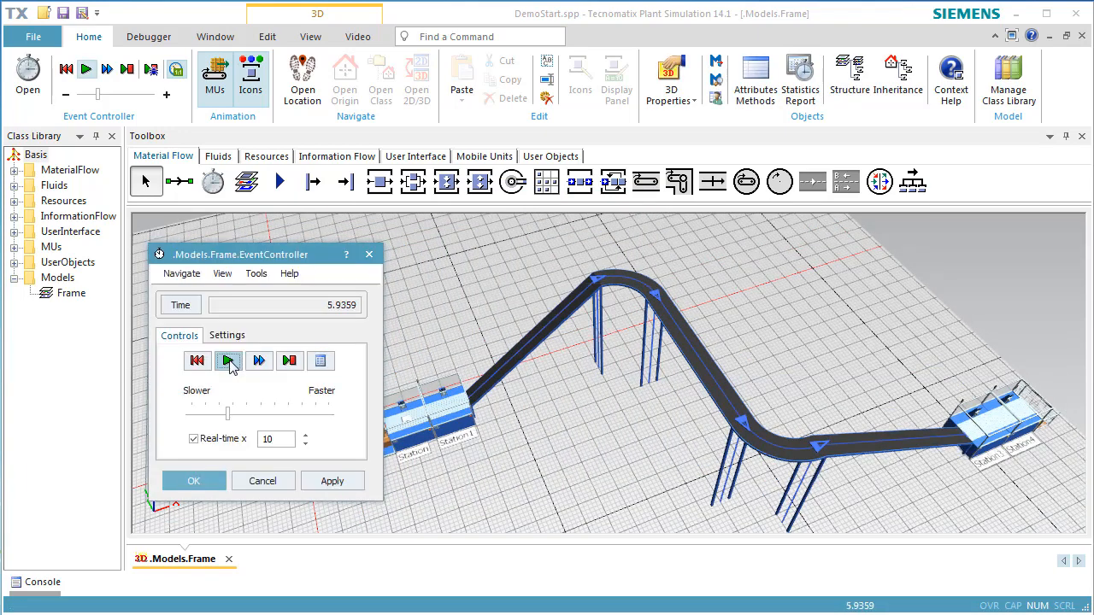